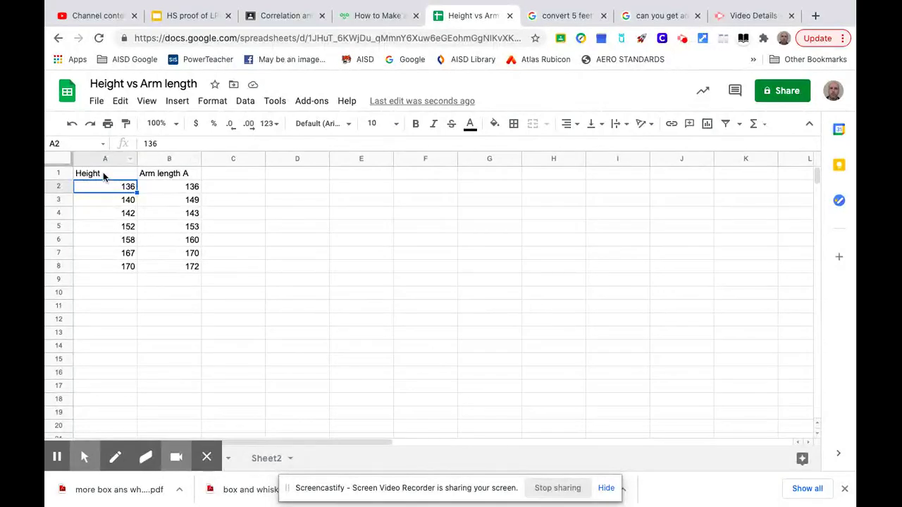
- Rename the header in A1 to "Height cm" and the header in B1 to "Arm length cm"
{"action": "left_click", "coordinate": [105, 176]}
{"action": "left_click", "coordinate": [176, 143]}
{"action": "type", "text": "cm"}
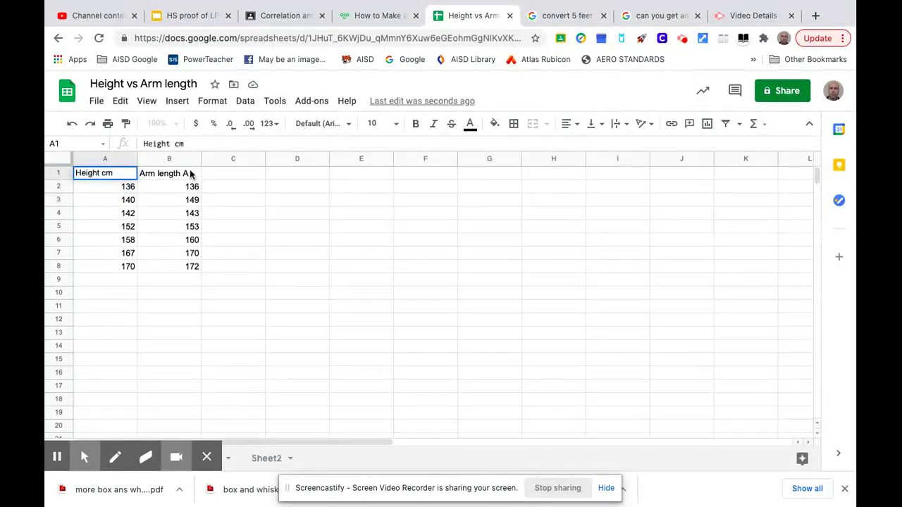
{"action": "left_click", "coordinate": [189, 176]}
{"action": "left_click", "coordinate": [200, 144]}
{"action": "key", "text": "BackSpace"}
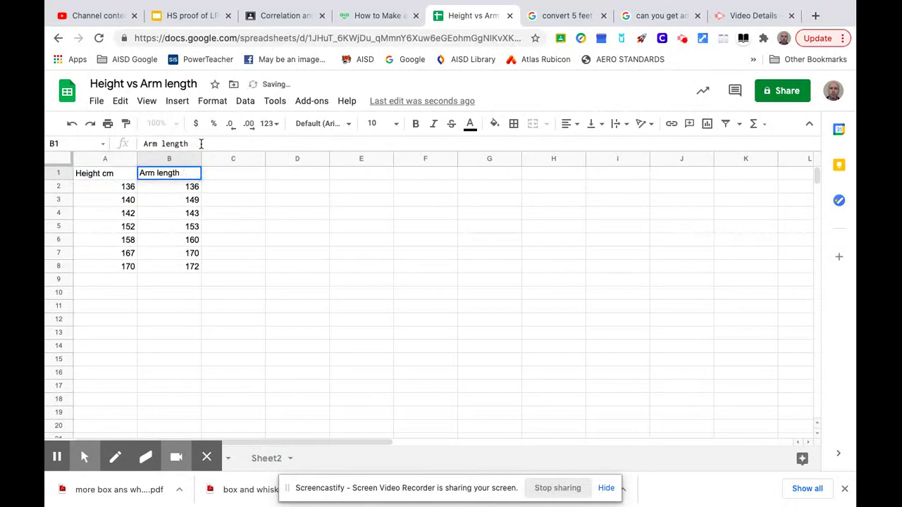
{"action": "type", "text": "cm"}
- Insert a scatter chart of arm length against height from A1:B8 and place it beside the data columns
{"action": "left_click", "coordinate": [708, 125]}
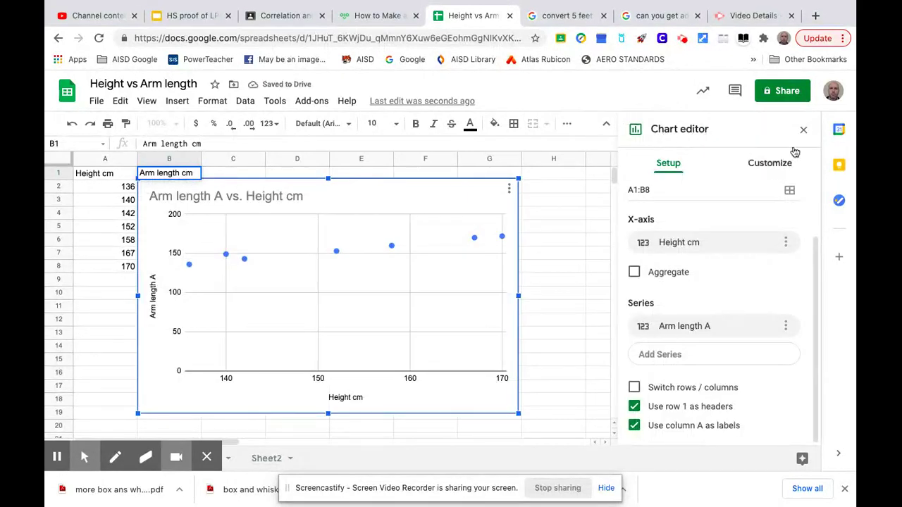
{"action": "scroll", "coordinate": [719, 191], "scroll_direction": "up", "scroll_amount": 1}
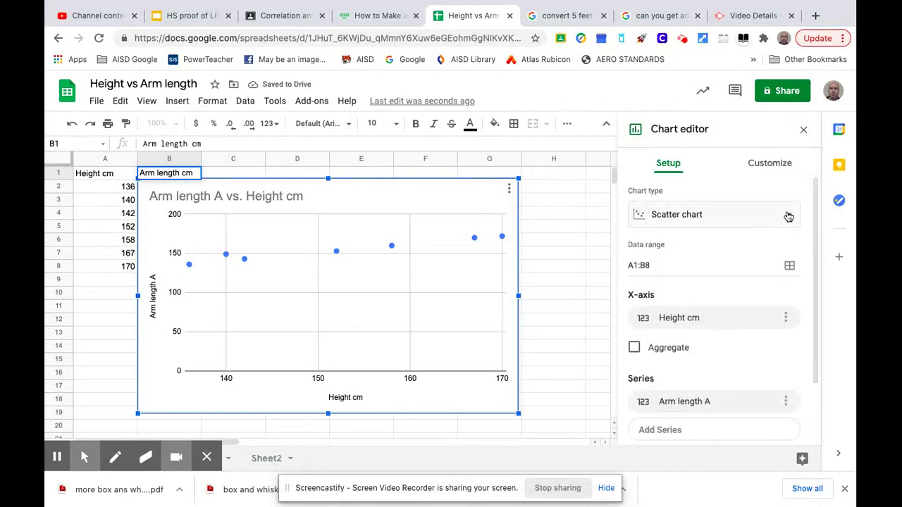
{"action": "left_click", "coordinate": [785, 216]}
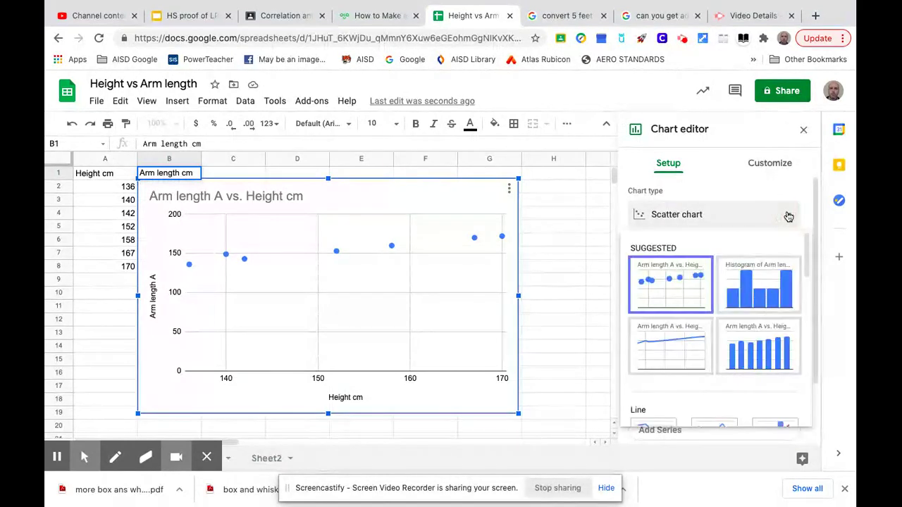
{"action": "left_click", "coordinate": [665, 281]}
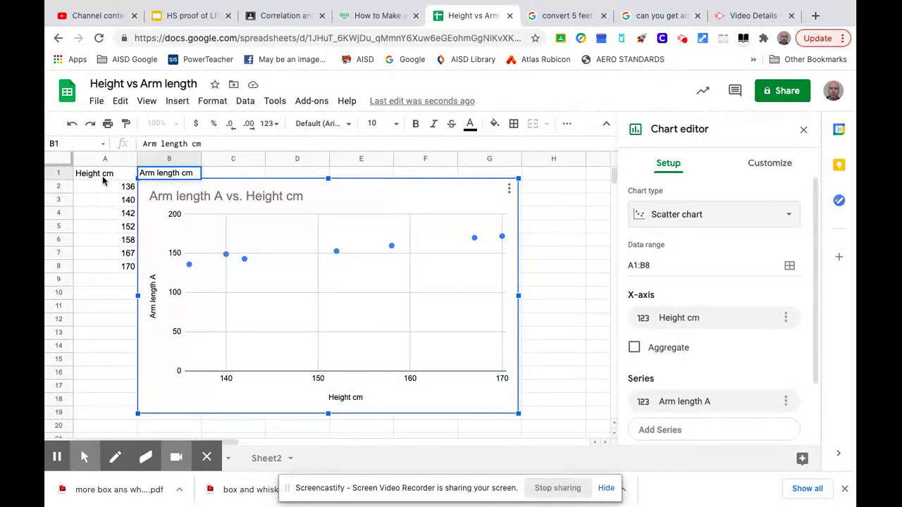
{"action": "left_click_drag", "start_coordinate": [326, 196], "coordinate": [429, 192]}
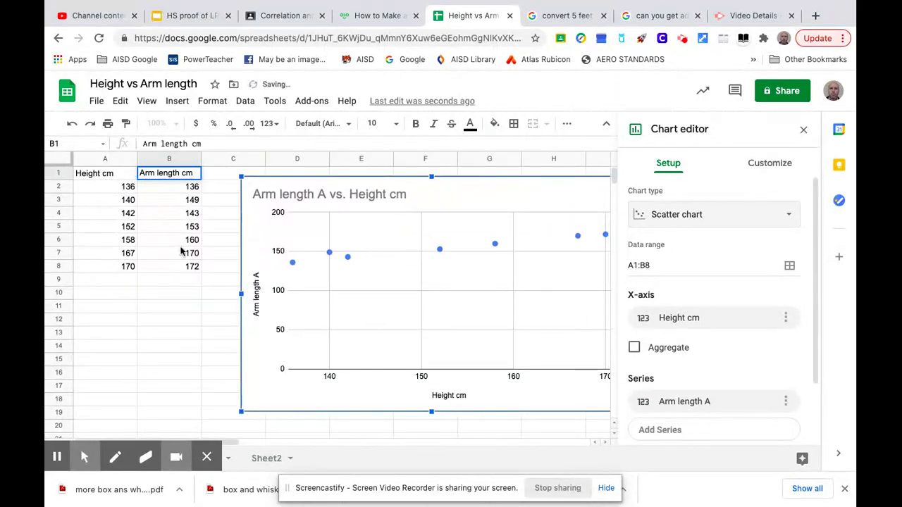
{"action": "scroll", "coordinate": [719, 284], "scroll_direction": "down", "scroll_amount": 1}
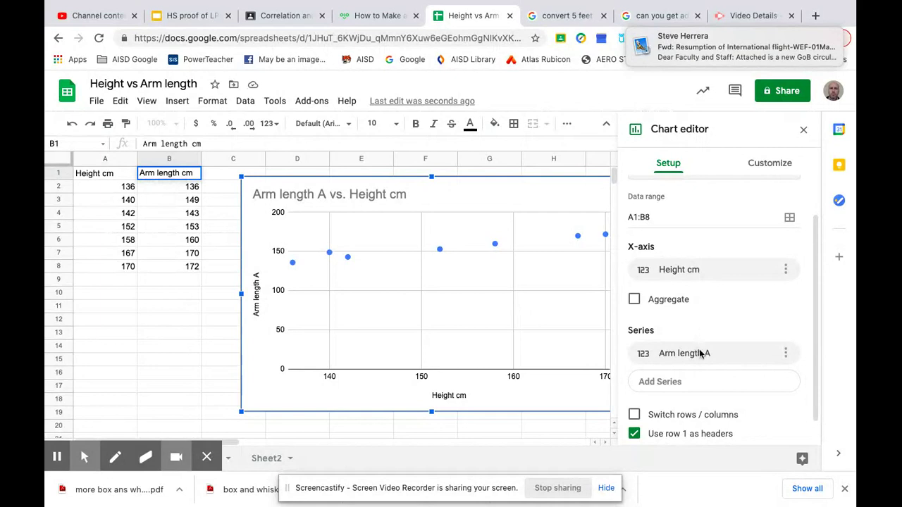
{"action": "scroll", "coordinate": [697, 349], "scroll_direction": "down", "scroll_amount": 1}
{"action": "scroll", "coordinate": [699, 354], "scroll_direction": "up", "scroll_amount": 2}
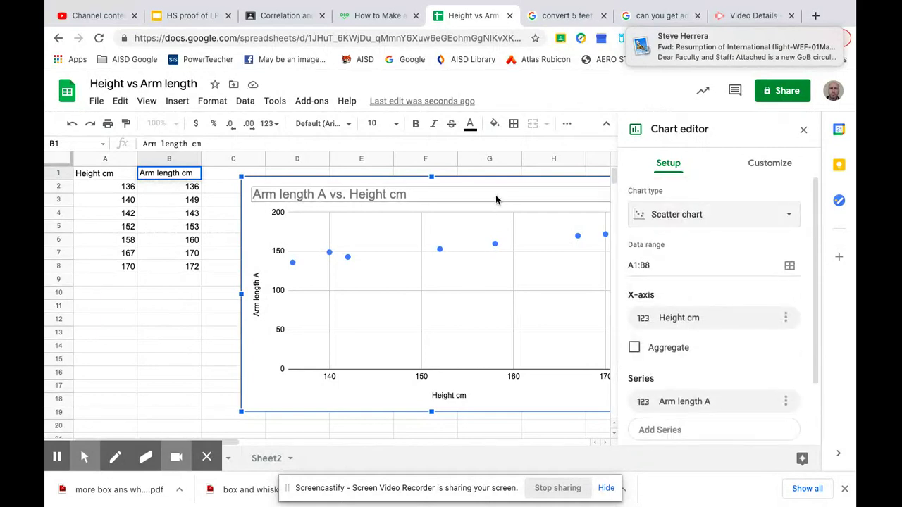
{"action": "left_click", "coordinate": [804, 131]}
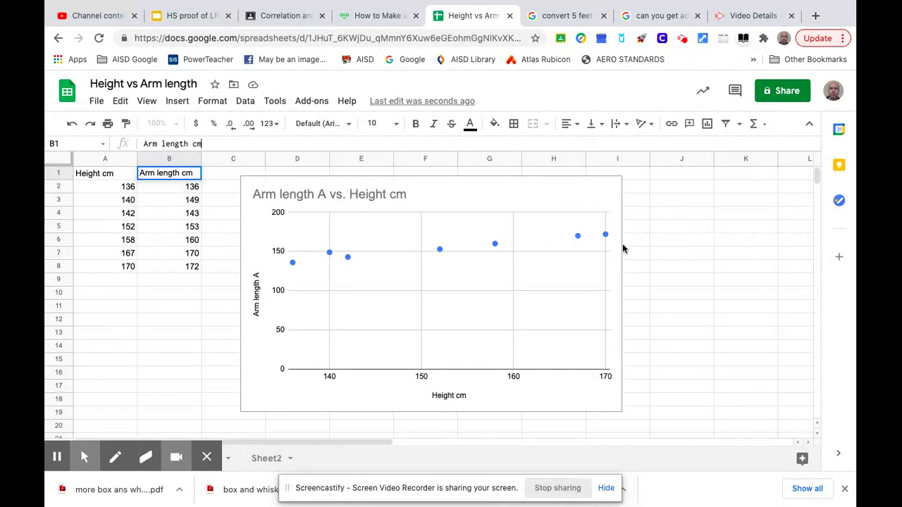
- Insert a second scatter chart of arm length against height from A1:B8
{"action": "left_click", "coordinate": [708, 124]}
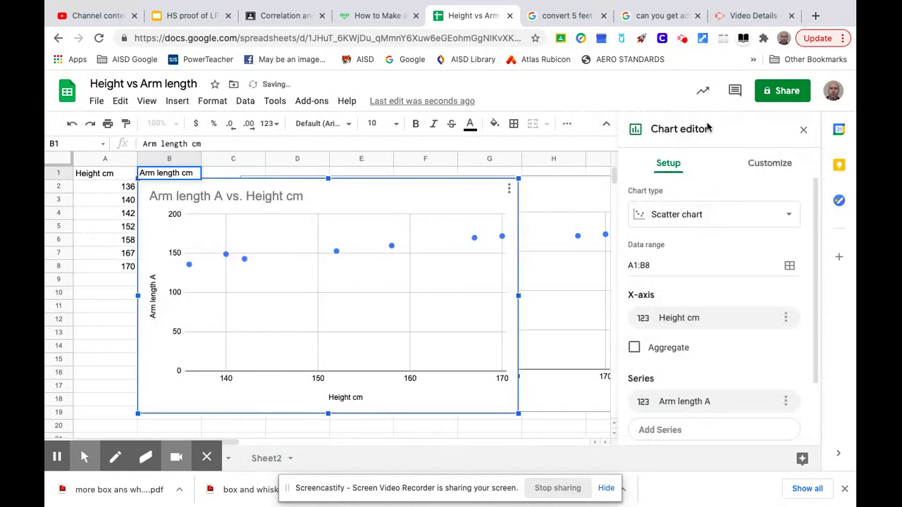
{"action": "scroll", "coordinate": [679, 328], "scroll_direction": "down", "scroll_amount": 2}
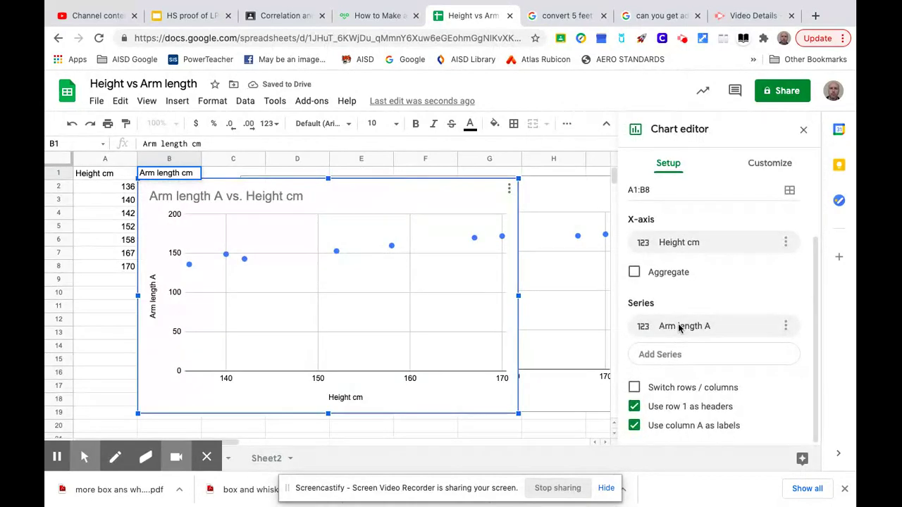
{"action": "scroll", "coordinate": [687, 282], "scroll_direction": "up", "scroll_amount": 1}
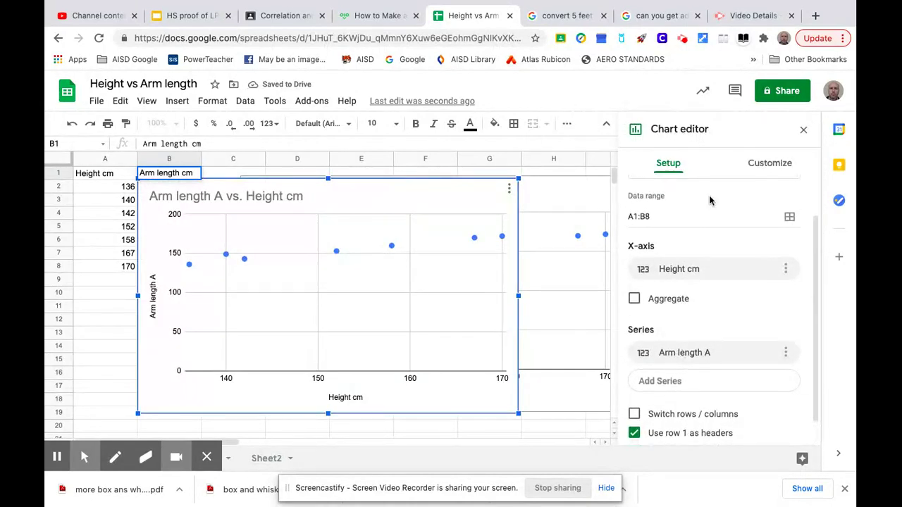
- Add a linear trendline to the Arm length A series of the second scatter chart
{"action": "left_click", "coordinate": [767, 166]}
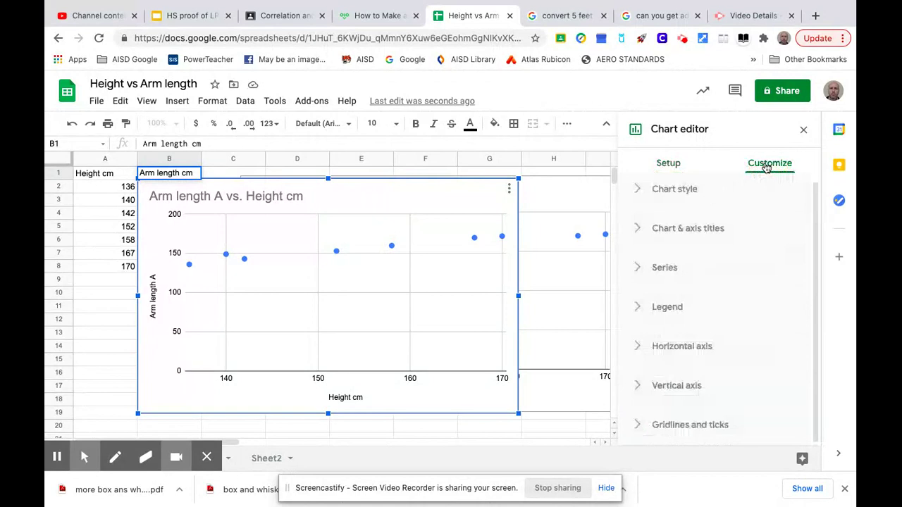
{"action": "left_click", "coordinate": [639, 269]}
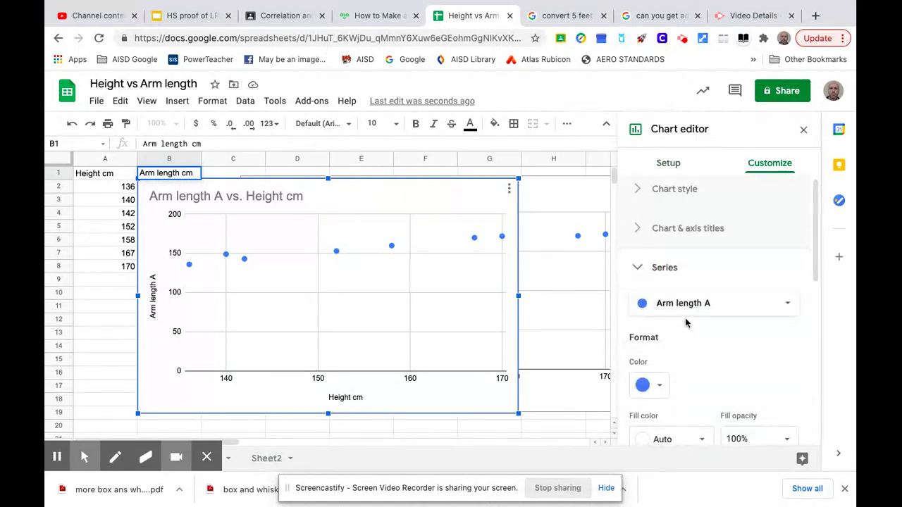
{"action": "scroll", "coordinate": [686, 323], "scroll_direction": "down", "scroll_amount": 5}
{"action": "scroll", "coordinate": [685, 319], "scroll_direction": "down", "scroll_amount": 4}
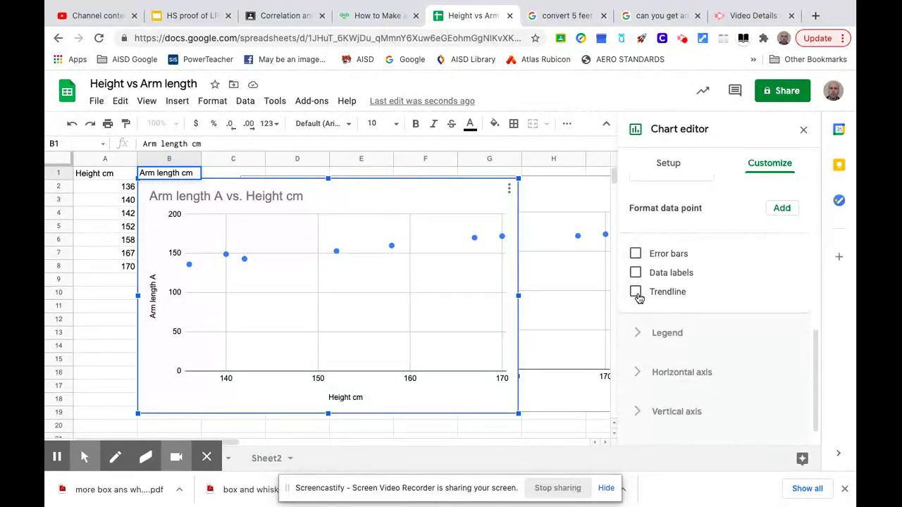
{"action": "left_click", "coordinate": [637, 294]}
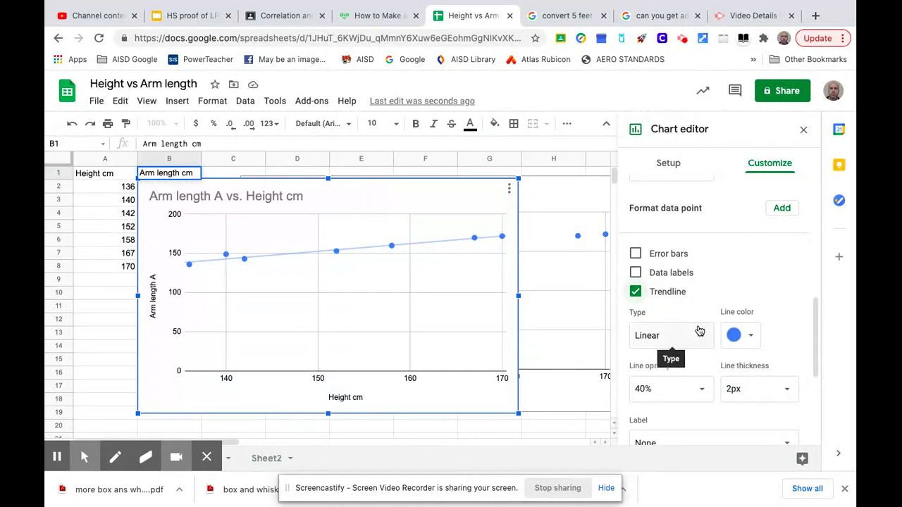
- Label the trendline with its equation, show its R² value, and finish editing the chart
{"action": "scroll", "coordinate": [730, 324], "scroll_direction": "down", "scroll_amount": 3}
{"action": "scroll", "coordinate": [721, 326], "scroll_direction": "down", "scroll_amount": 2}
{"action": "scroll", "coordinate": [721, 323], "scroll_direction": "up", "scroll_amount": 3}
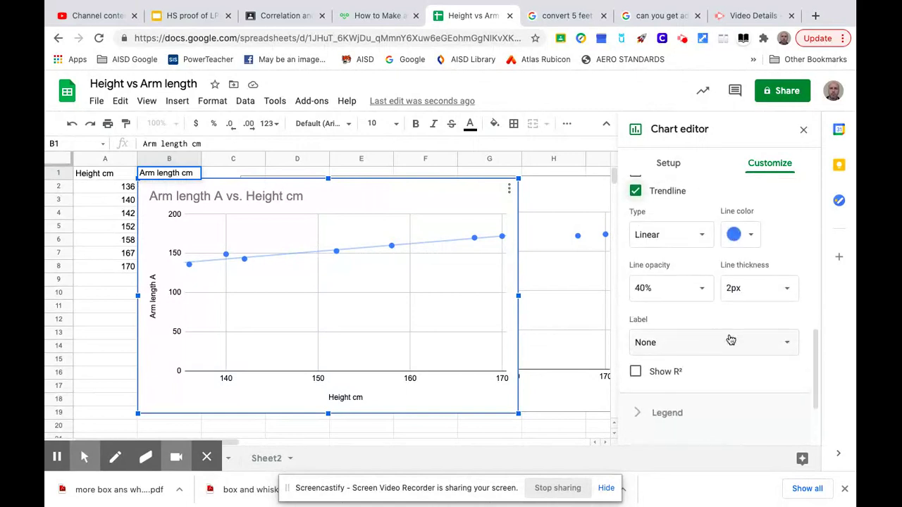
{"action": "left_click", "coordinate": [731, 342]}
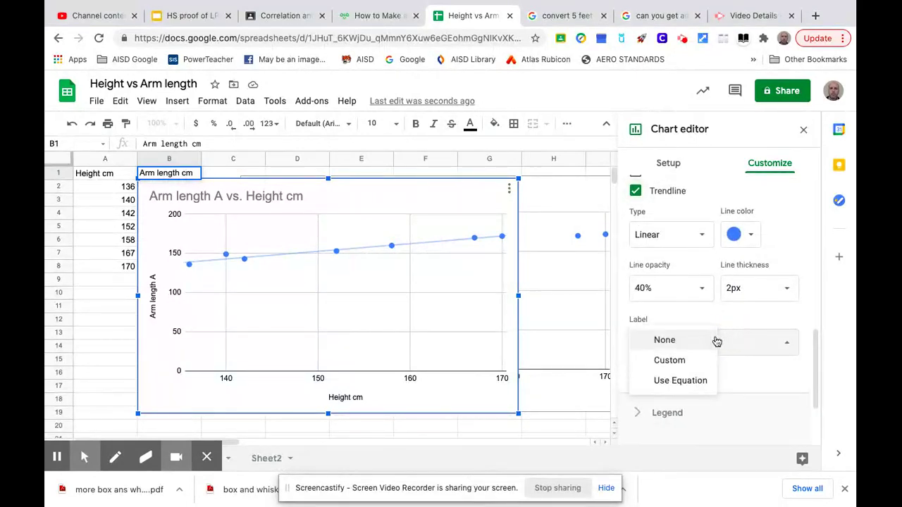
{"action": "left_click", "coordinate": [677, 380]}
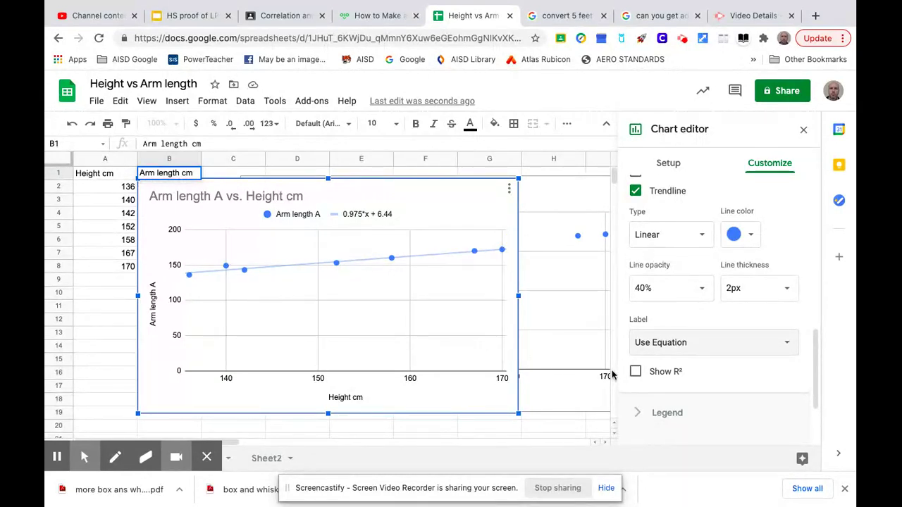
{"action": "left_click", "coordinate": [635, 373]}
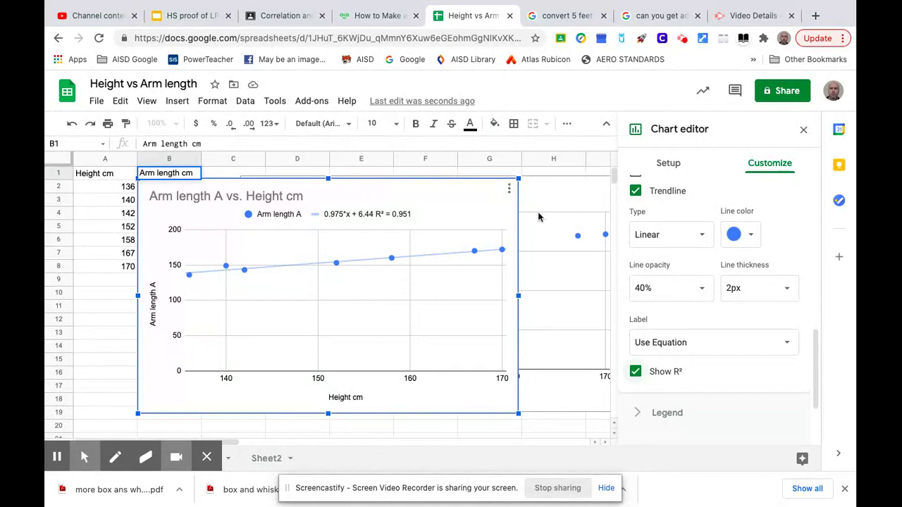
{"action": "left_click", "coordinate": [804, 131]}
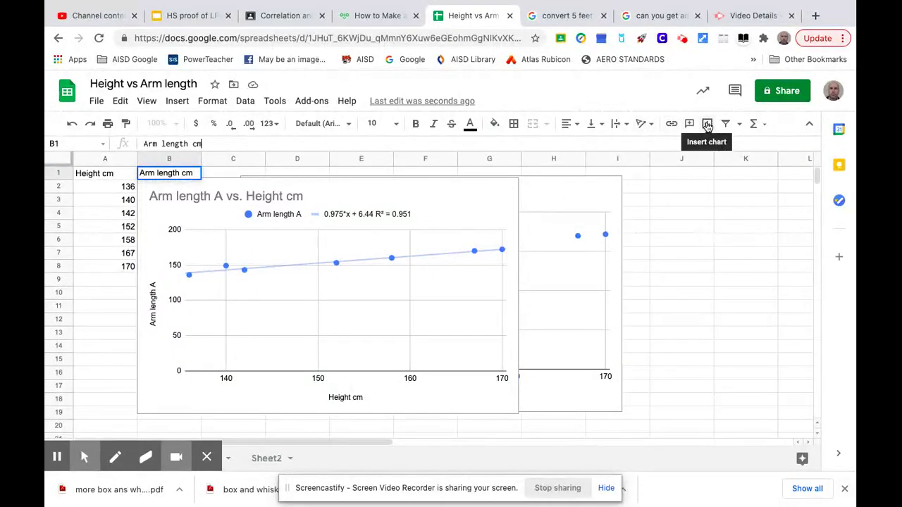
- Insert a third scatter chart of arm length against height from A1:B8
{"action": "left_click", "coordinate": [708, 125]}
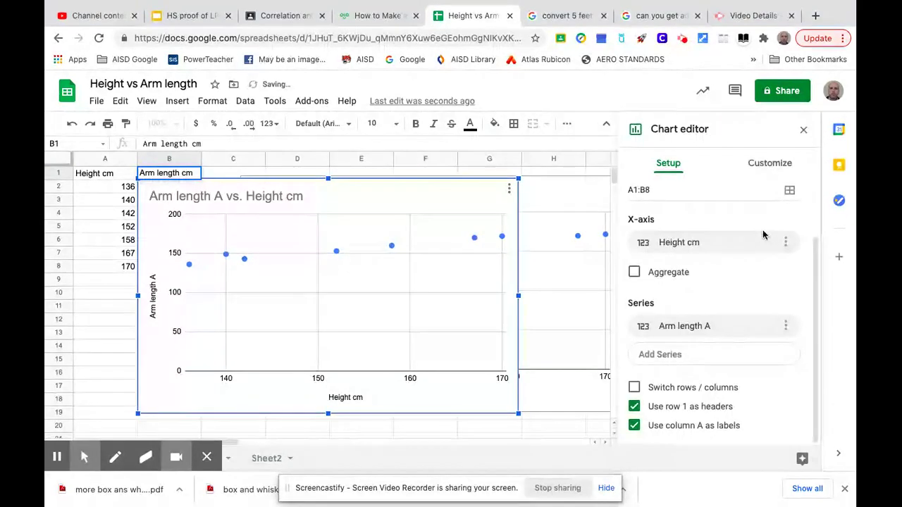
{"action": "scroll", "coordinate": [762, 245], "scroll_direction": "up", "scroll_amount": 3}
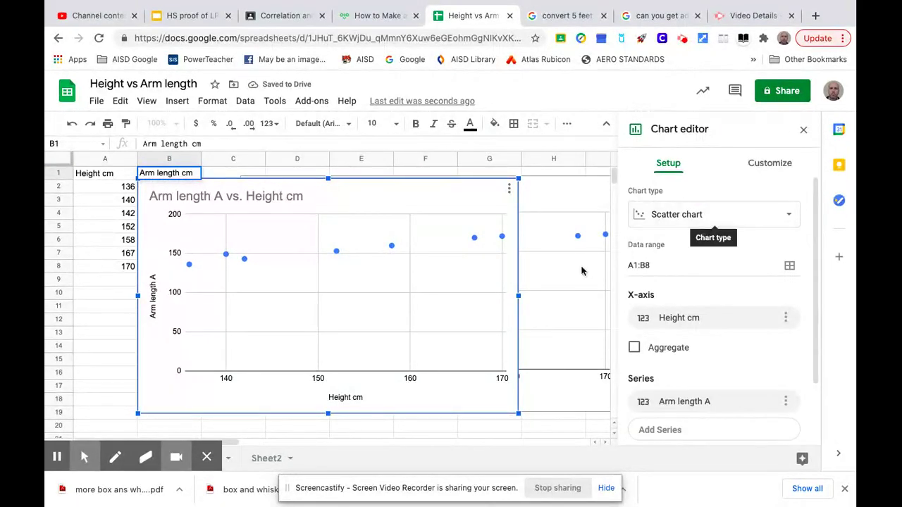